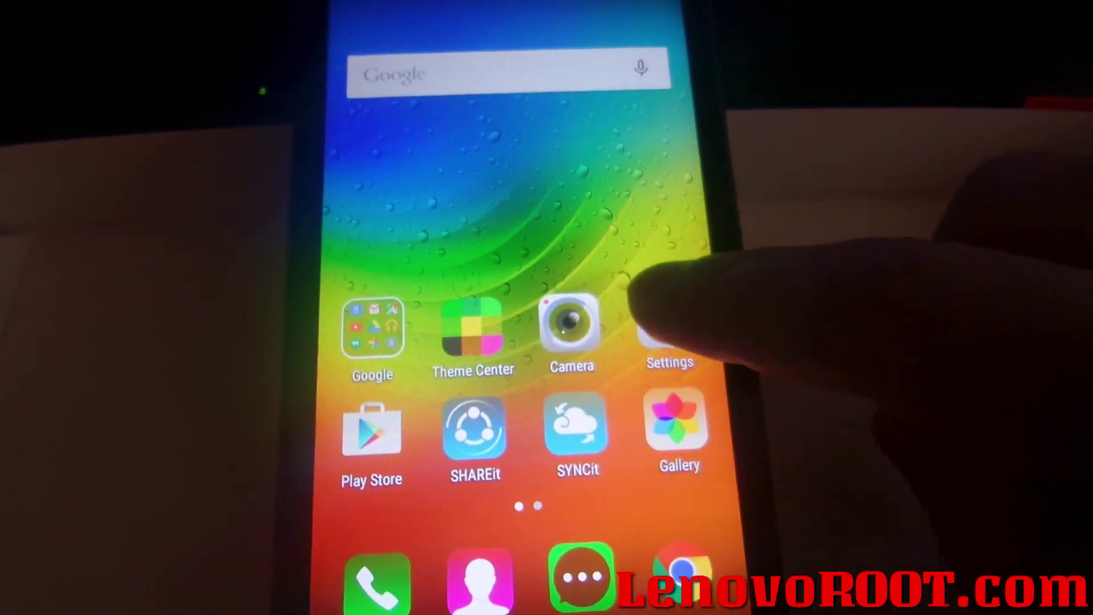
Open the phone's Settings and go to the About phone page
click(724, 259)
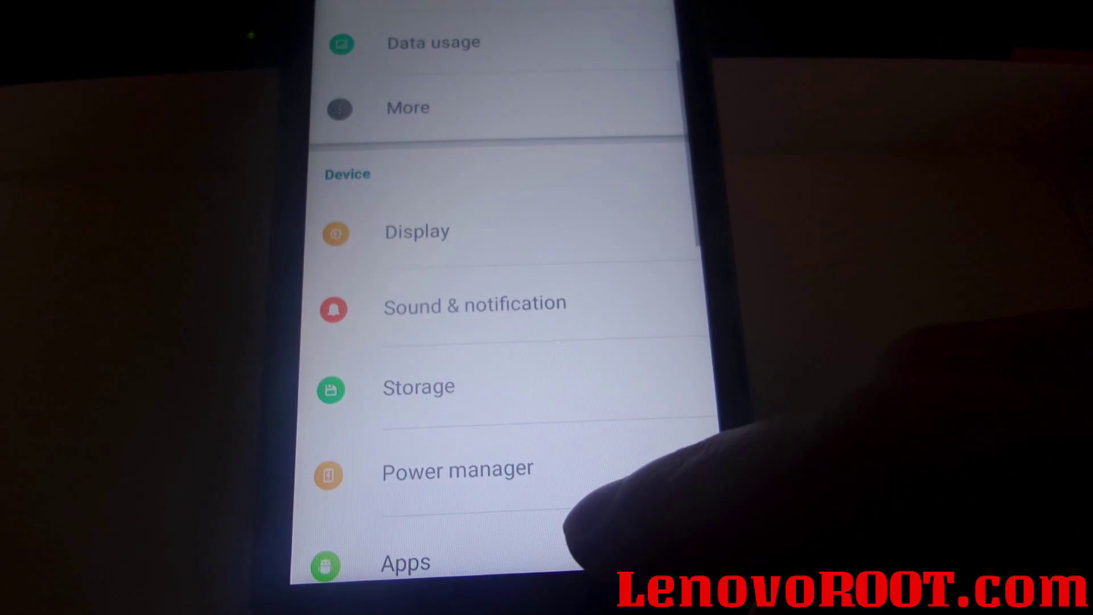
scroll(623, 367, down, 10)
scroll(655, 370, down, 4)
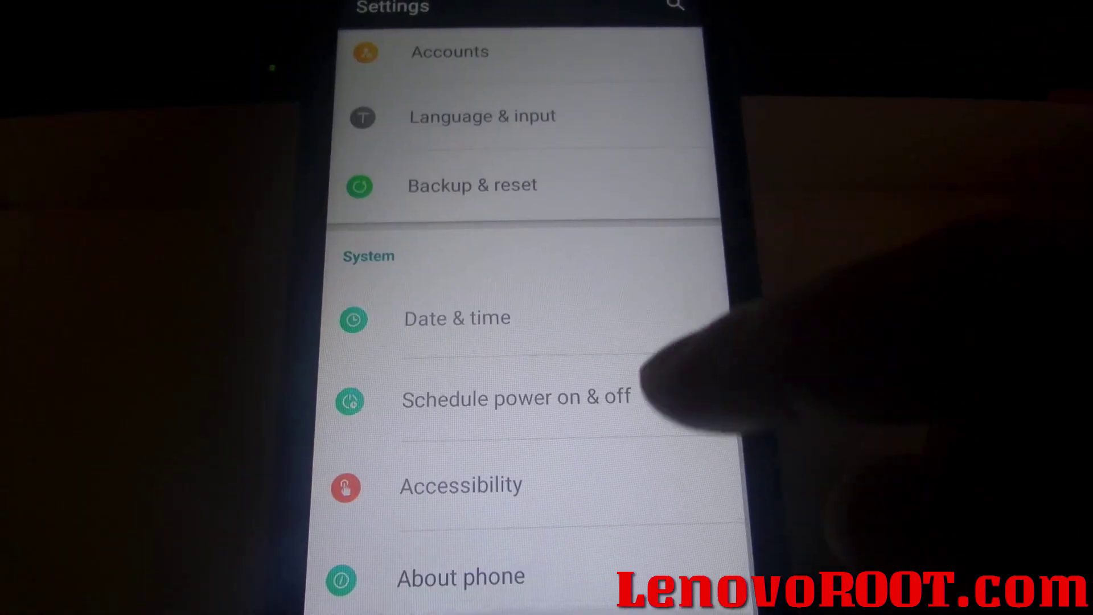
click(512, 572)
Check the model number, then open the Android 5.1 version easter egg screen
scroll(683, 313, down, 3)
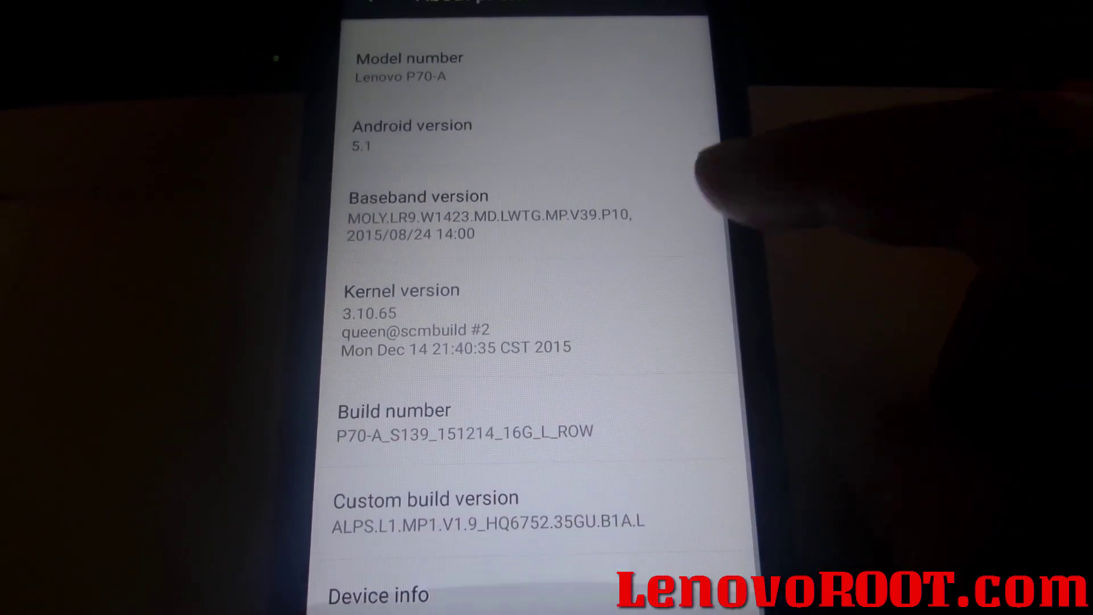
scroll(694, 285, up, 3)
click(672, 233)
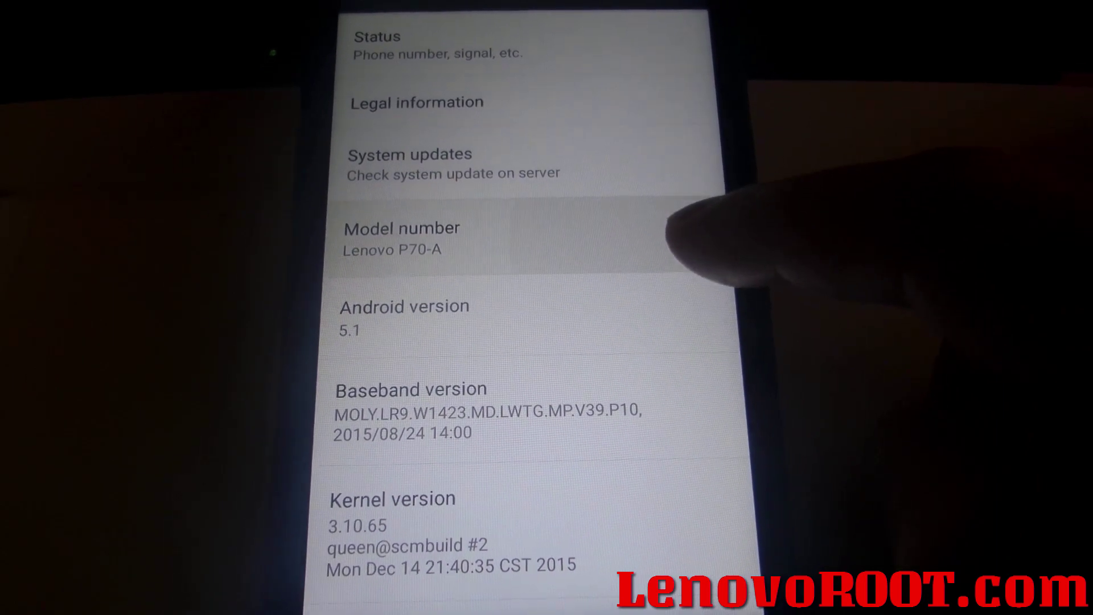
click(706, 325)
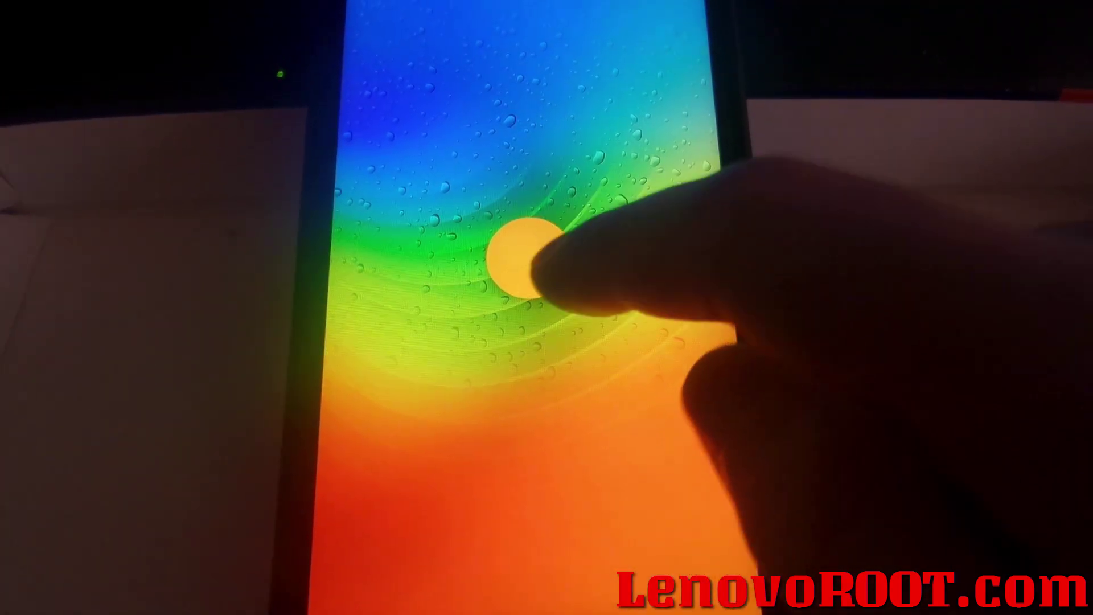
Enlarge the easter egg's yellow circle to reveal the lollipop
click(530, 251)
click(530, 250)
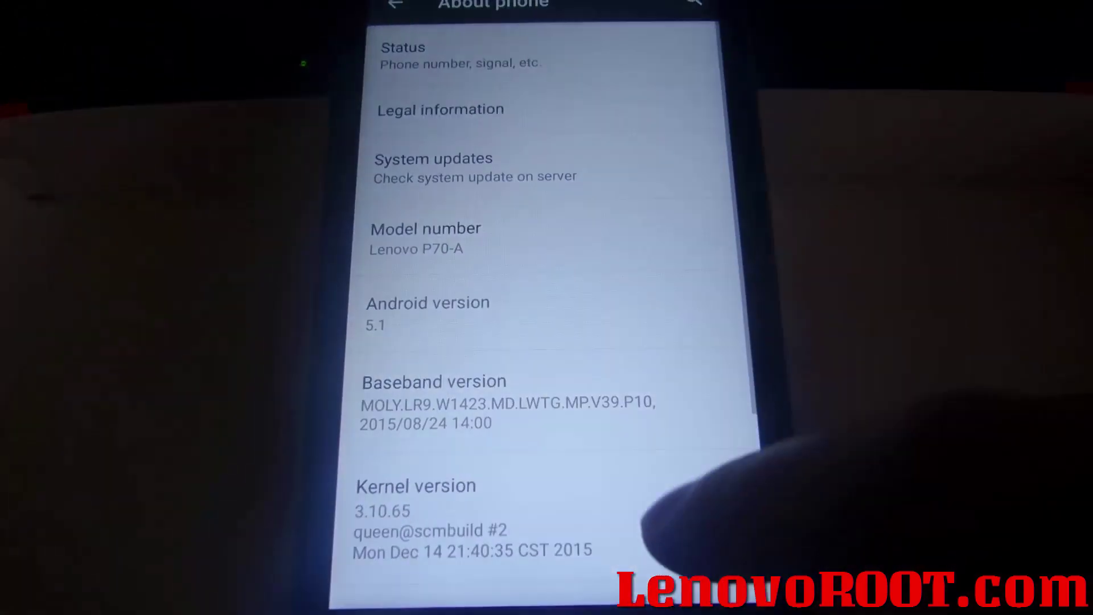
scroll(646, 524, down, 3)
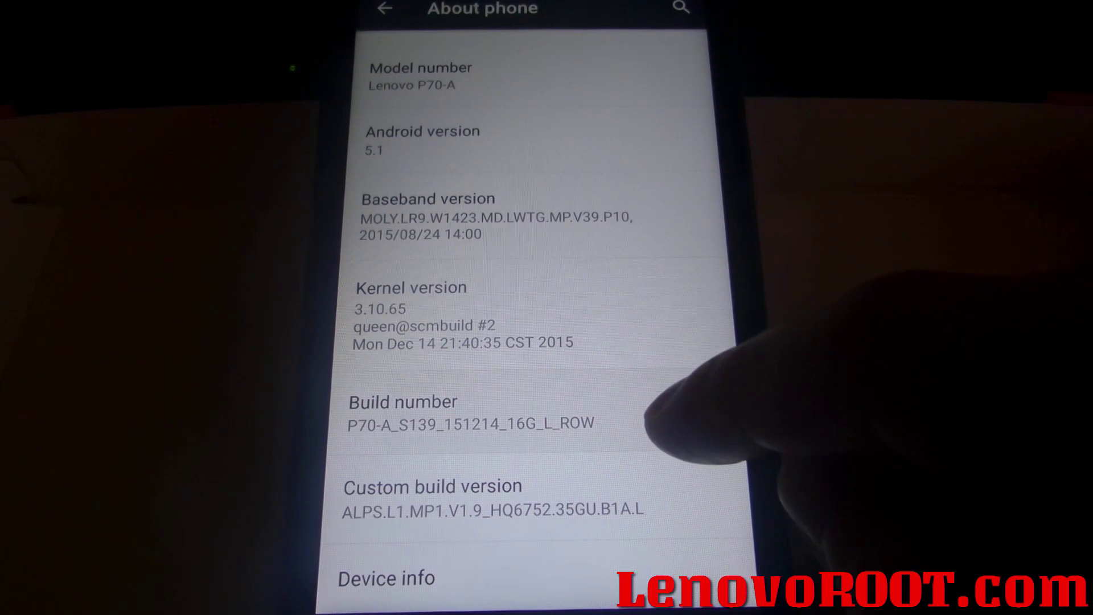
Check the build number in About phone, then return to the home screen
click(644, 427)
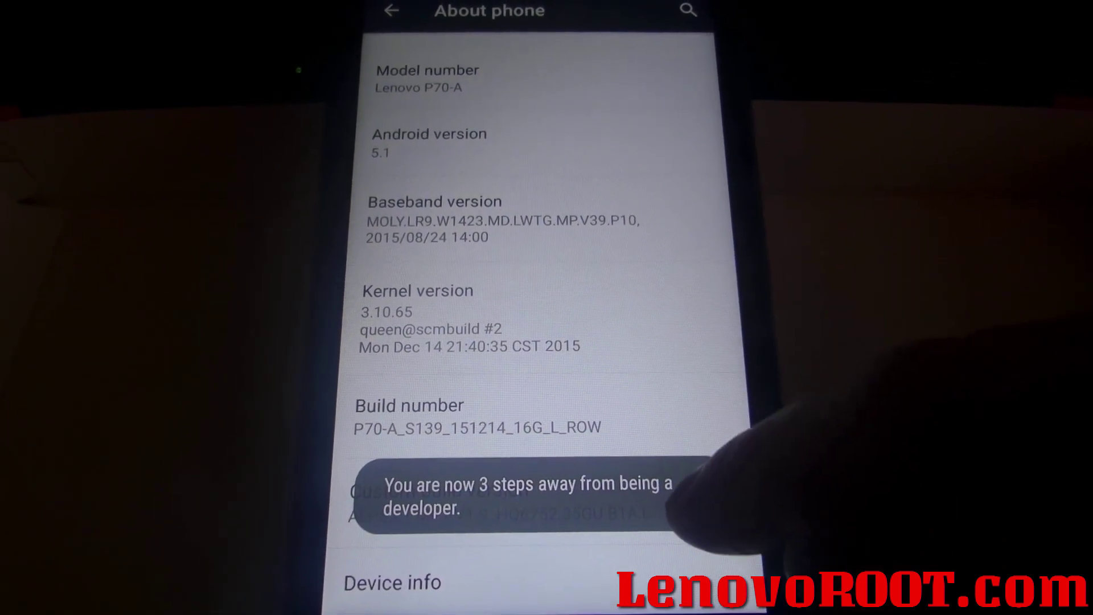
click(683, 498)
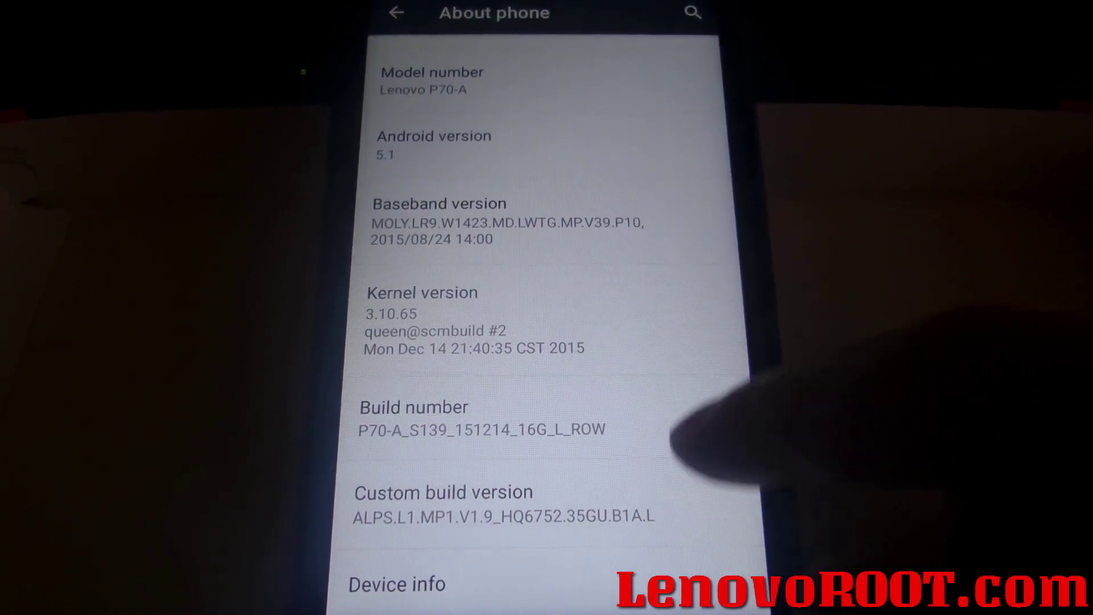
key(Escape)
key(Home)
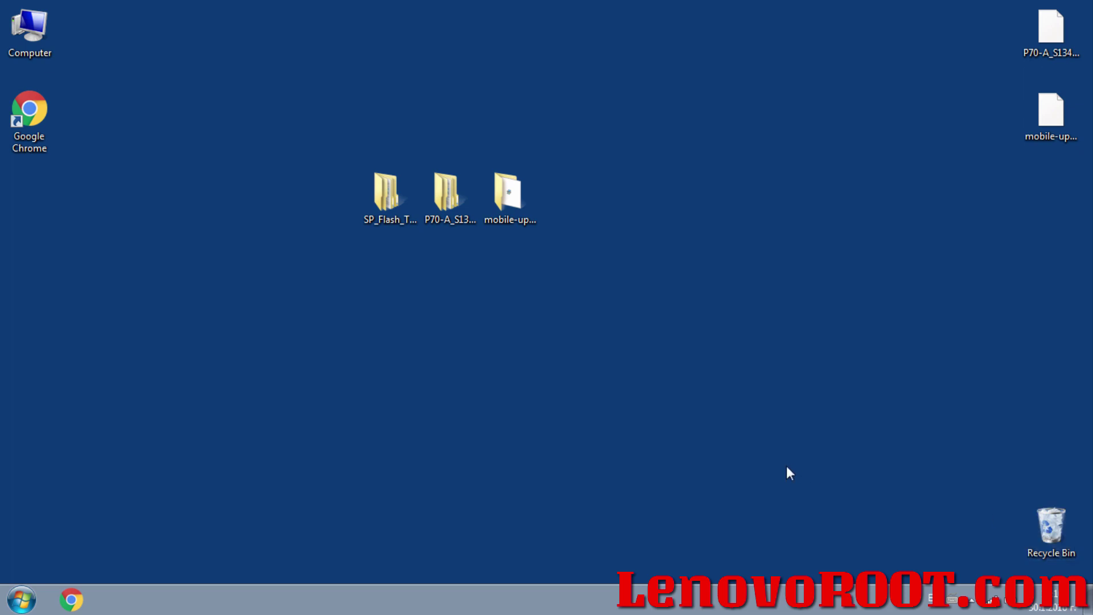
Launch the Mobile Upgrade S 4.3.0 Setup from the mobile-upgrade folder and close Explorer
double_click(501, 192)
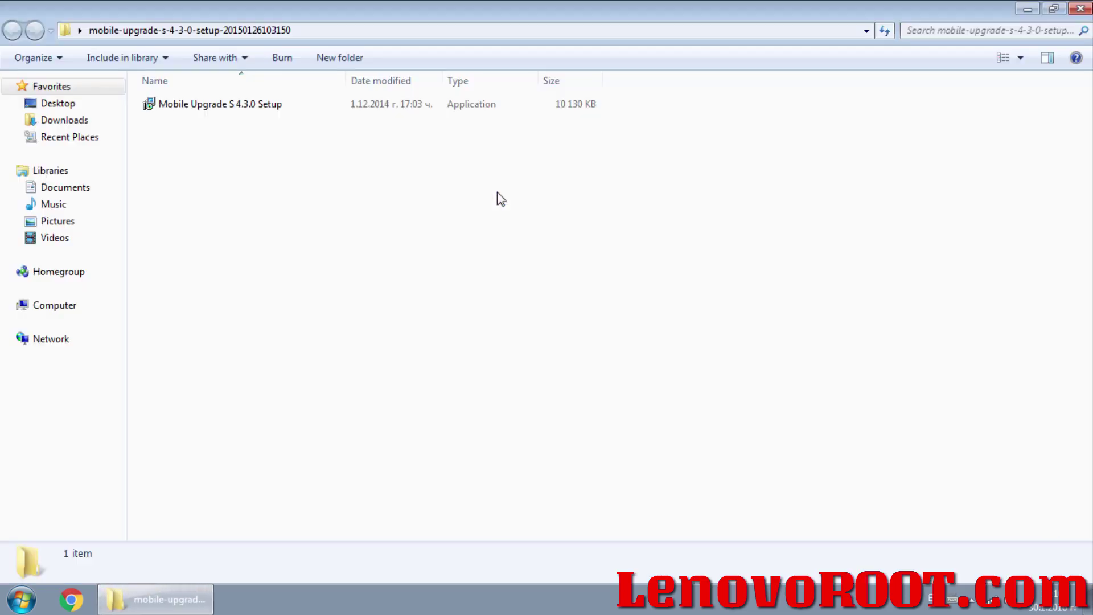
double_click(361, 107)
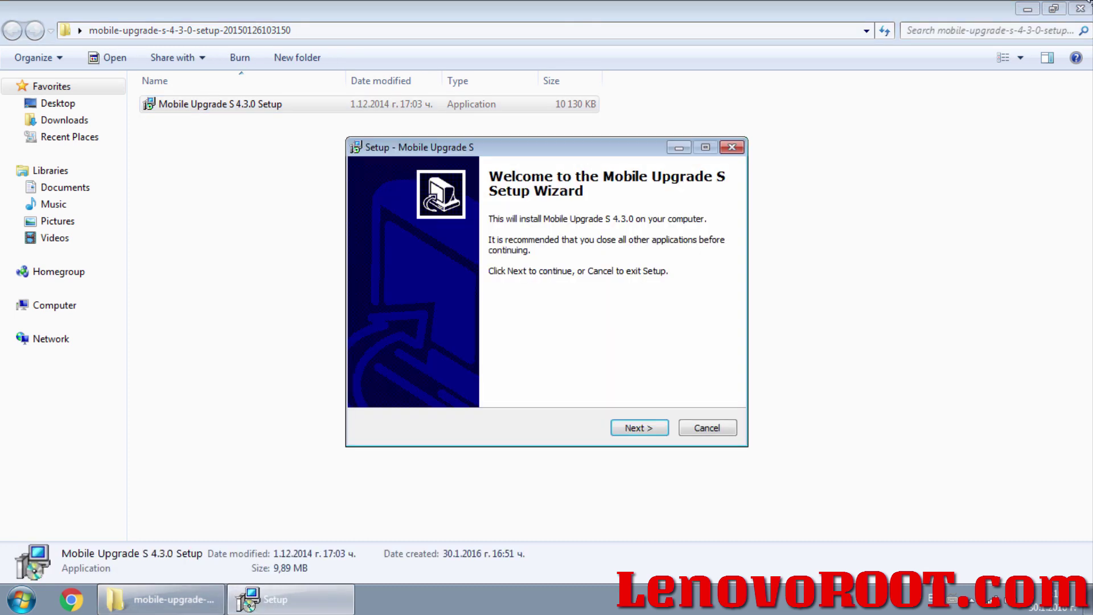
click(1080, 9)
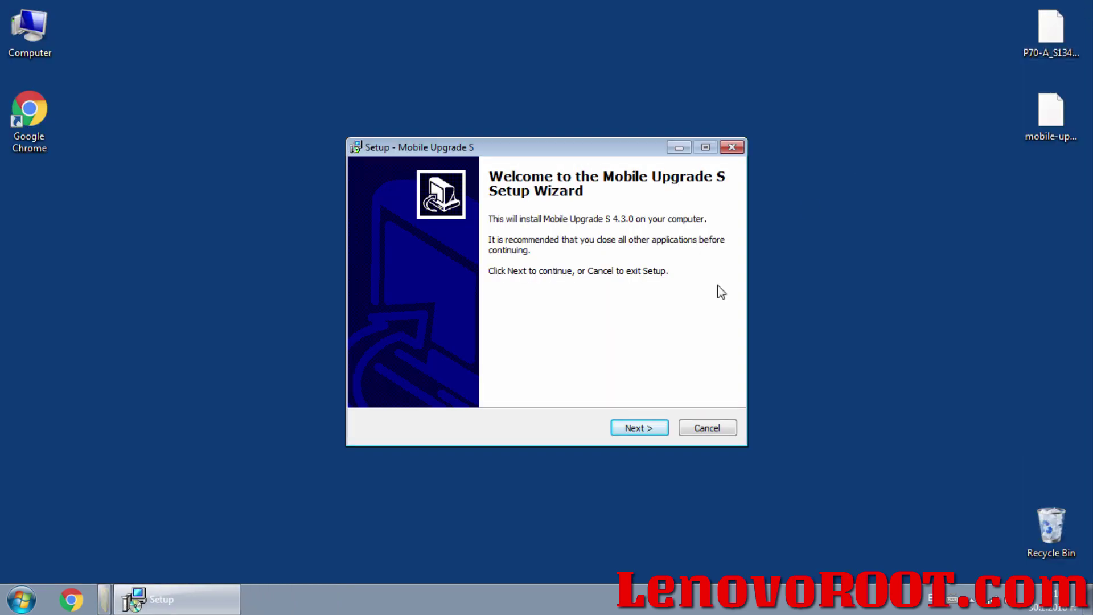
Install Mobile Upgrade S 4.3.0 into C:\Mobile Upgrade S 4.3.0 with a desktop icon
click(636, 429)
click(637, 429)
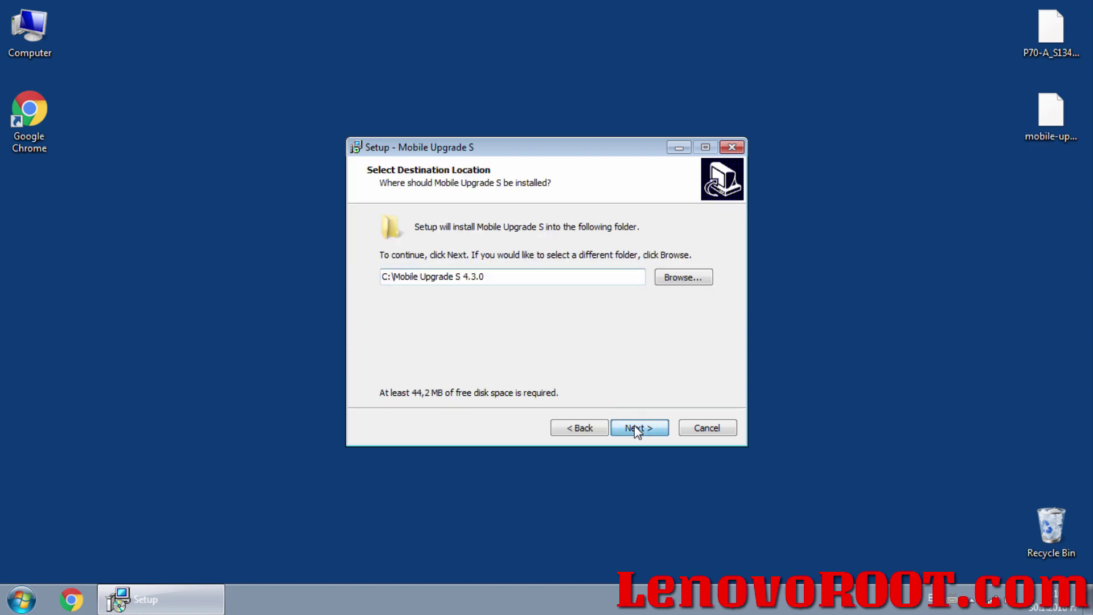
click(608, 377)
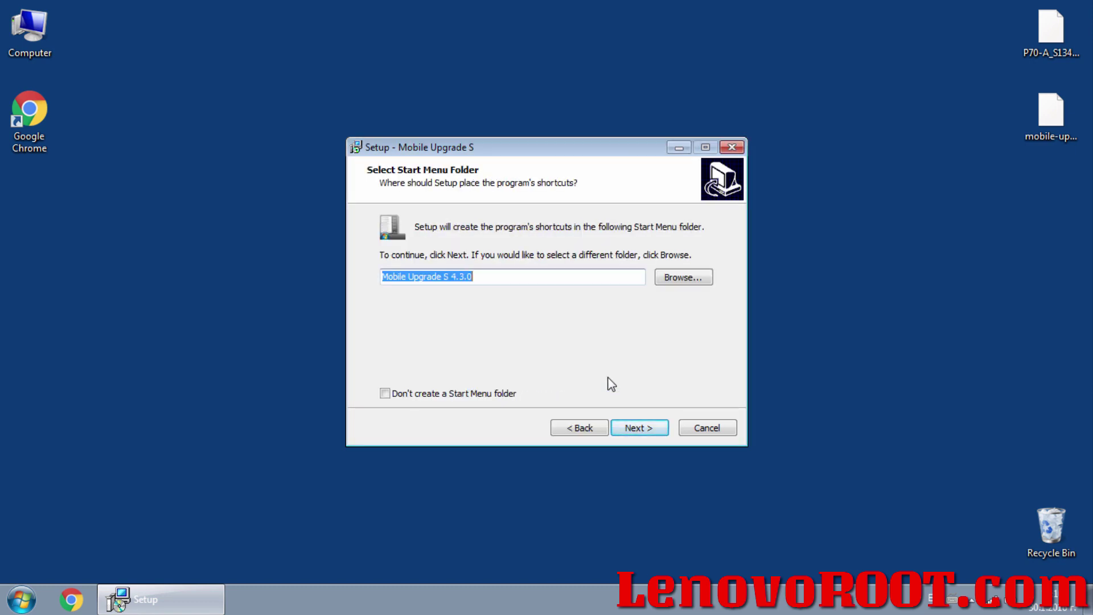
click(626, 428)
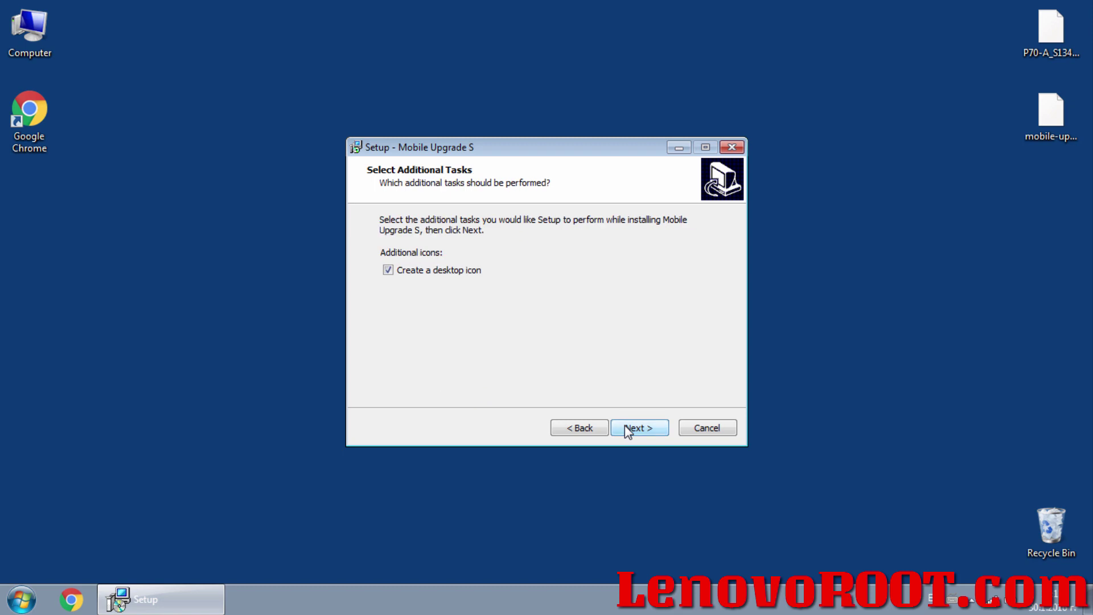
click(627, 428)
click(626, 428)
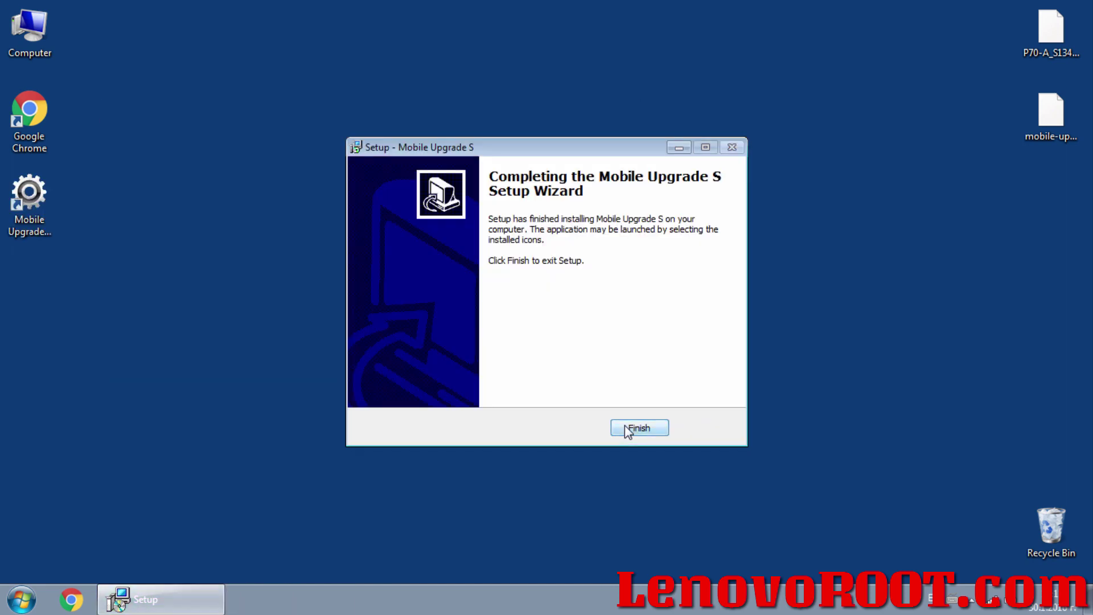
click(626, 428)
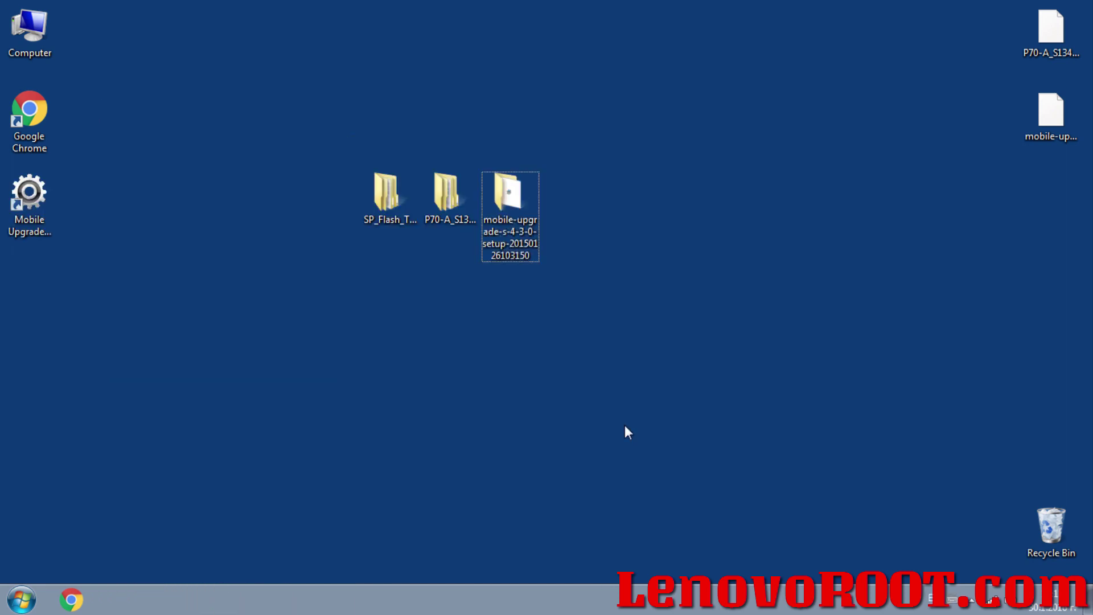
Launch flash_tool from SP_Flash_Tool\SP_Flash_Tool_Win_v5.1548 and reposition its window
double_click(375, 202)
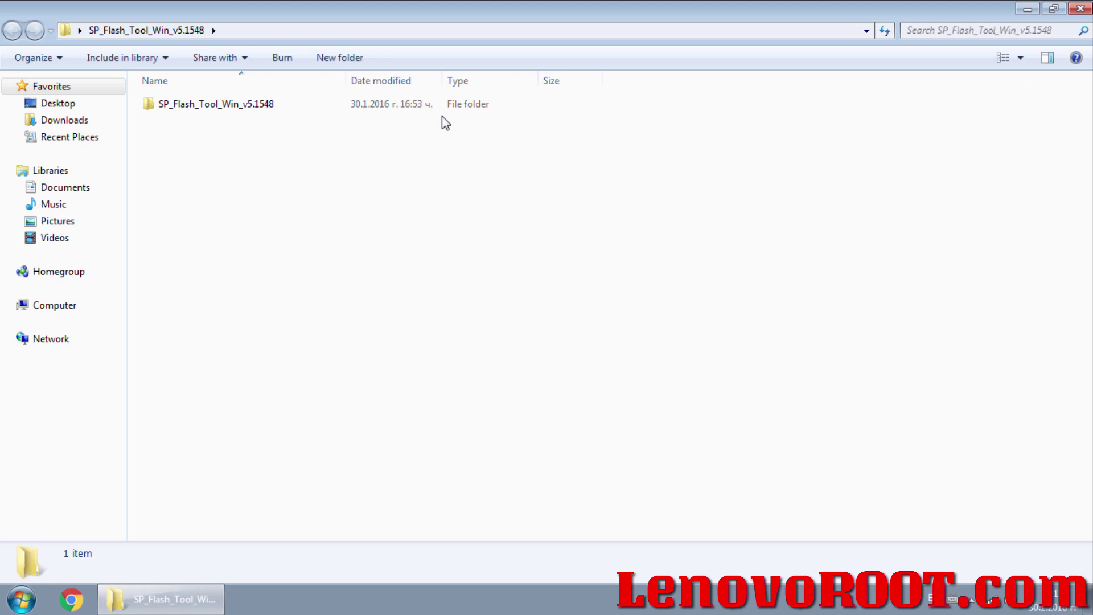
double_click(451, 107)
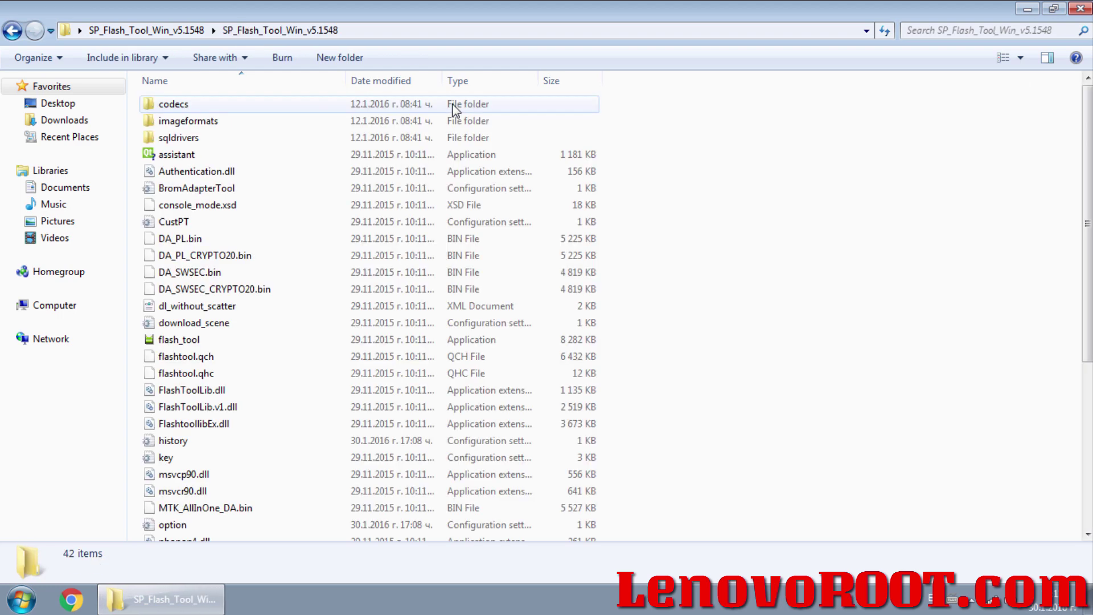
double_click(219, 341)
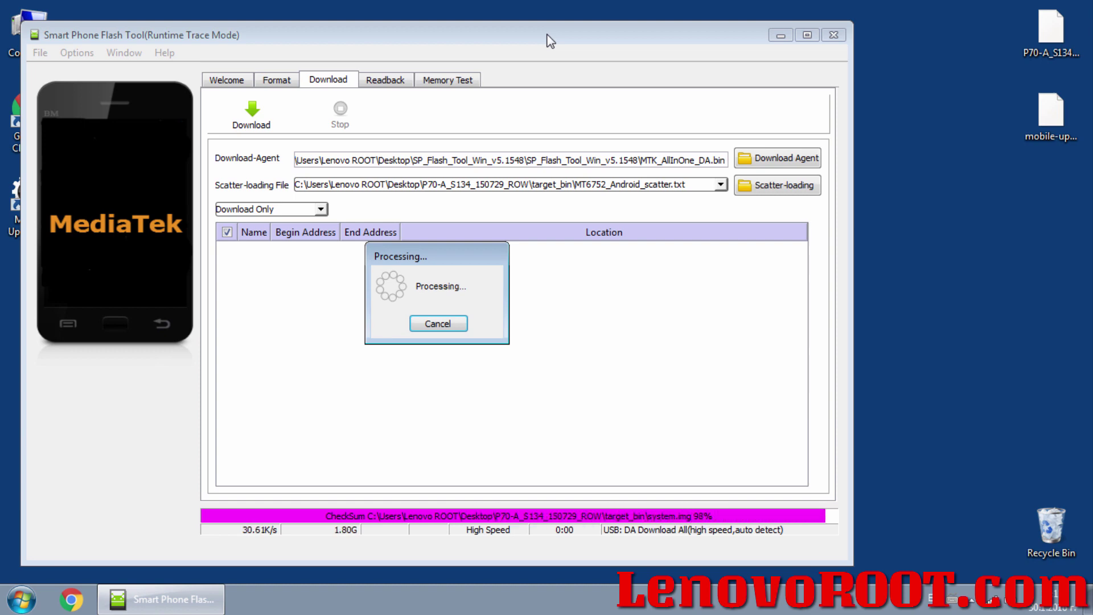
drag(550, 41, 613, 34)
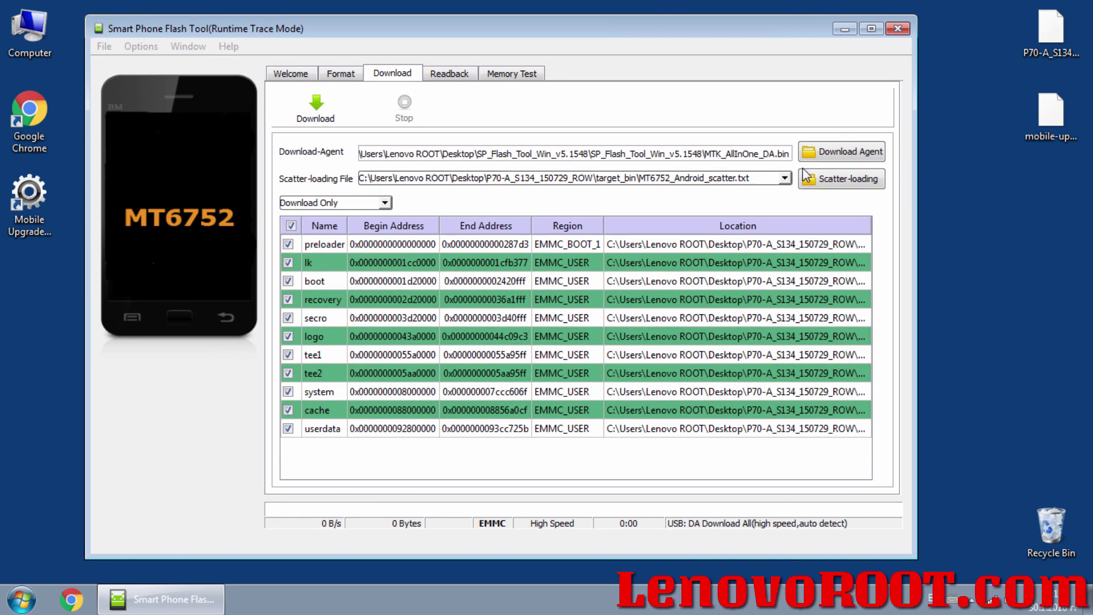
Load MT6752_Android_scatter from Desktop\P70-A_S134_150729_ROW\target_bin as the scatter file
click(806, 177)
click(154, 148)
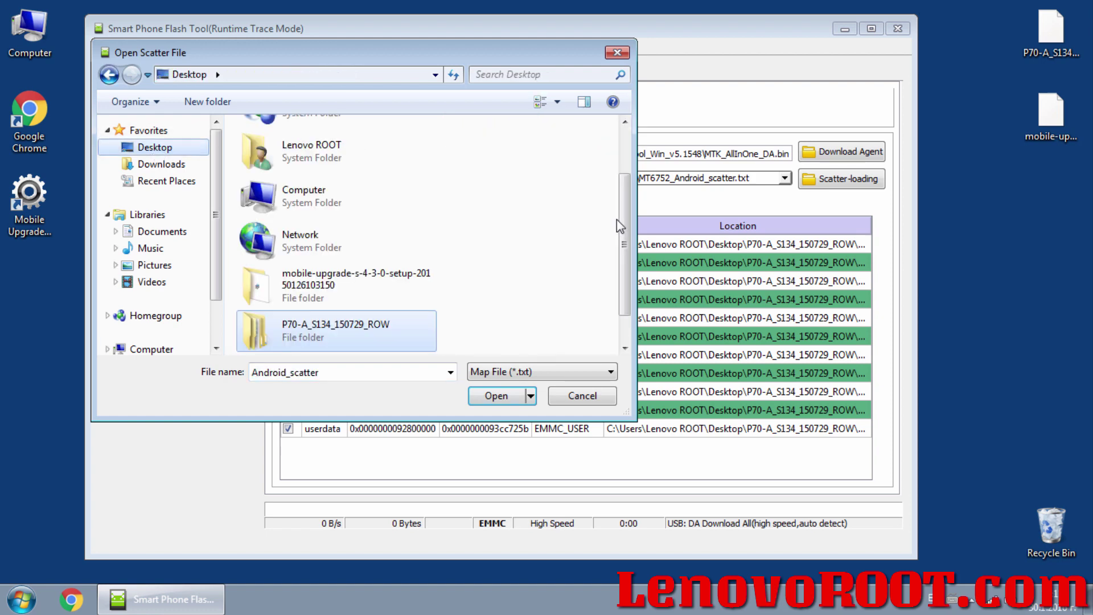
drag(619, 248, 627, 296)
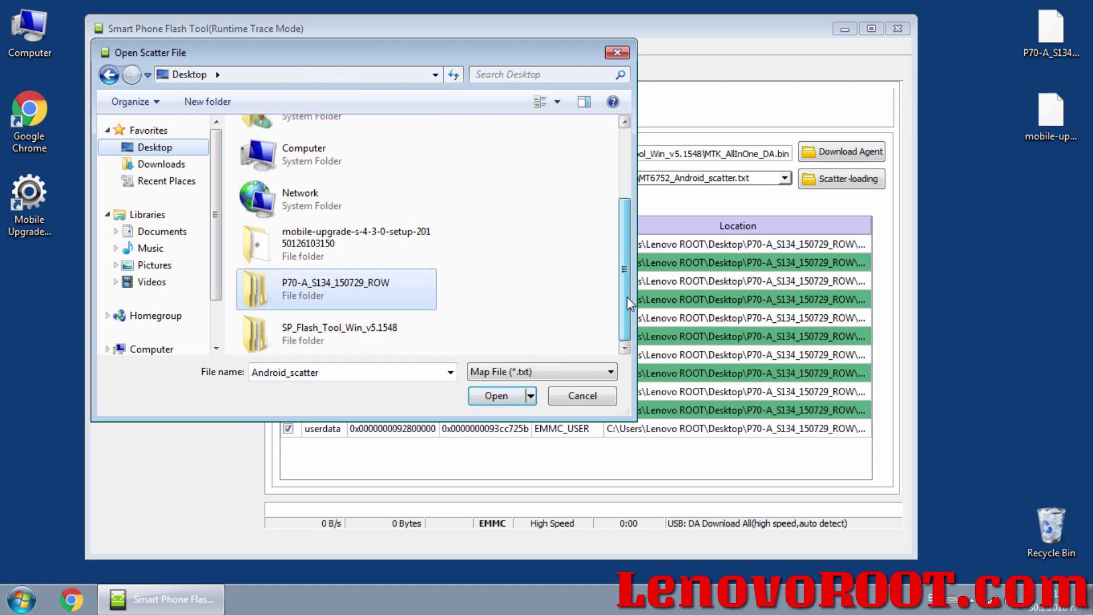
double_click(367, 302)
double_click(406, 148)
key(super+d)
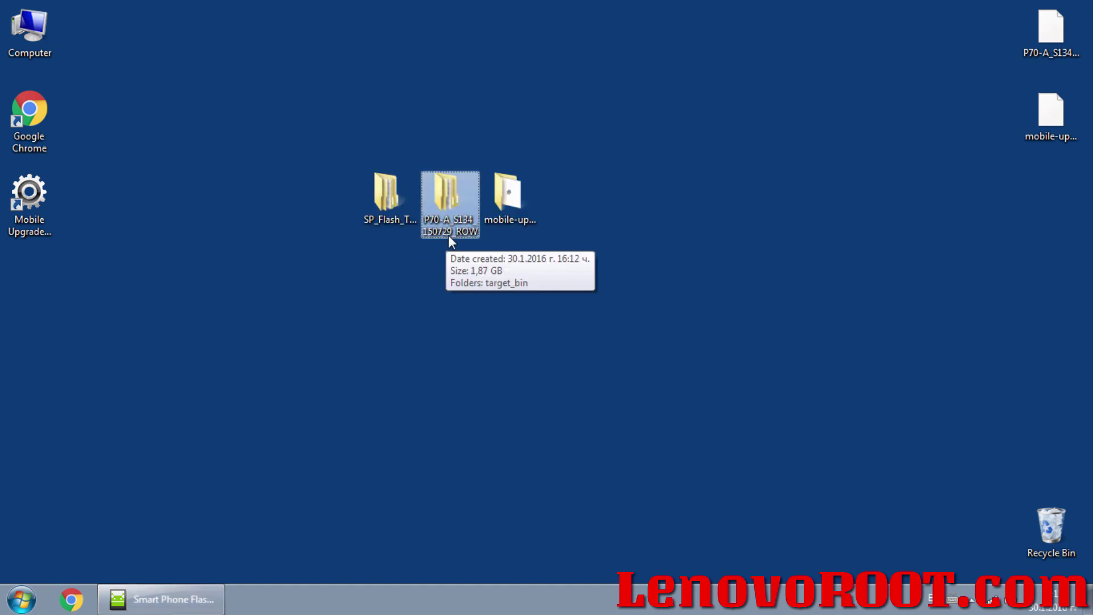
click(161, 599)
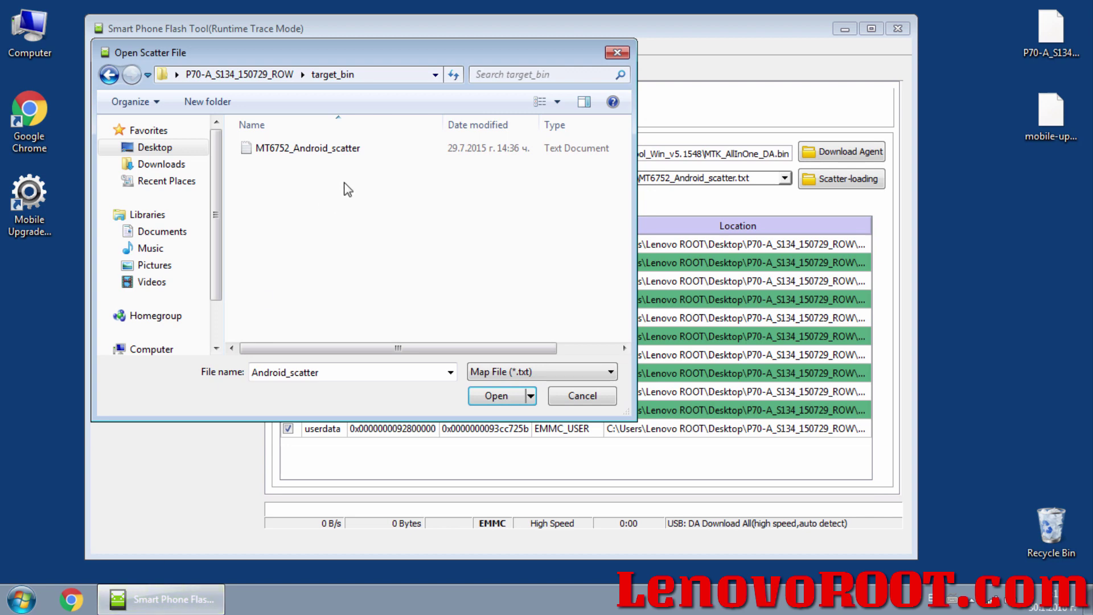
click(379, 157)
double_click(379, 151)
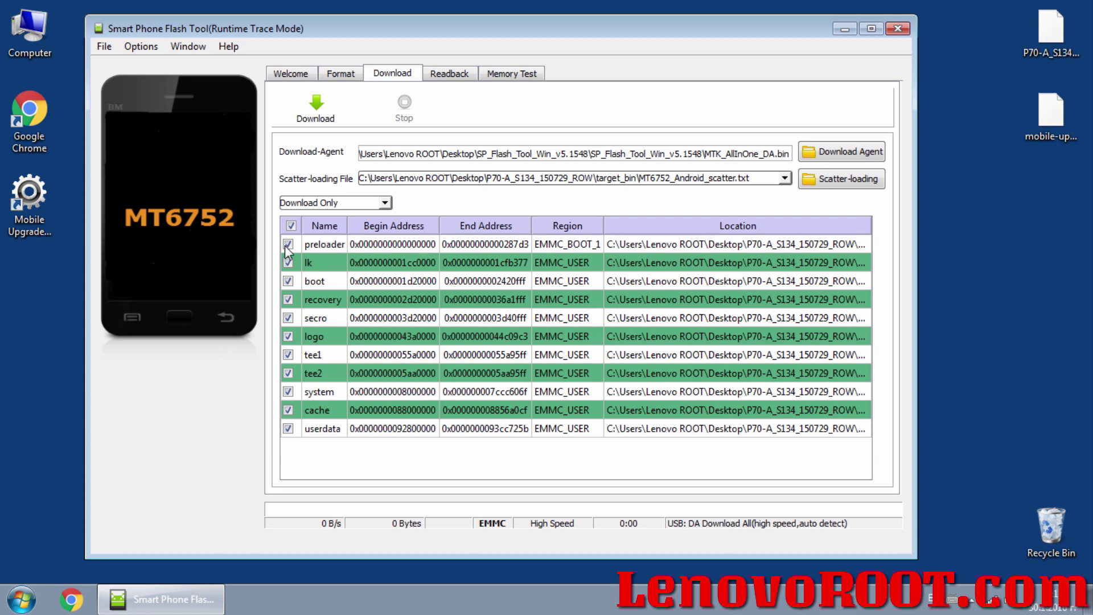
Untick the lk, secro, tee1, tee2, cache and userdata partitions in the partition list
click(288, 263)
click(288, 355)
click(284, 320)
click(286, 353)
click(289, 373)
click(288, 419)
click(288, 411)
click(289, 428)
Tick boot and start the Download Only flash of boot, recovery, logo and system
click(288, 281)
click(341, 114)
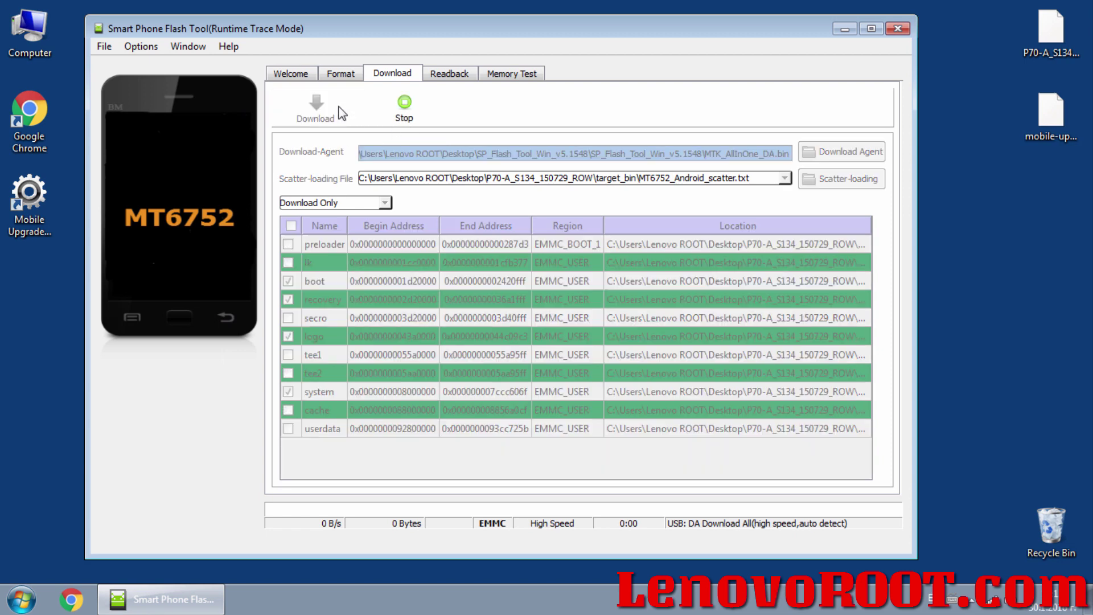